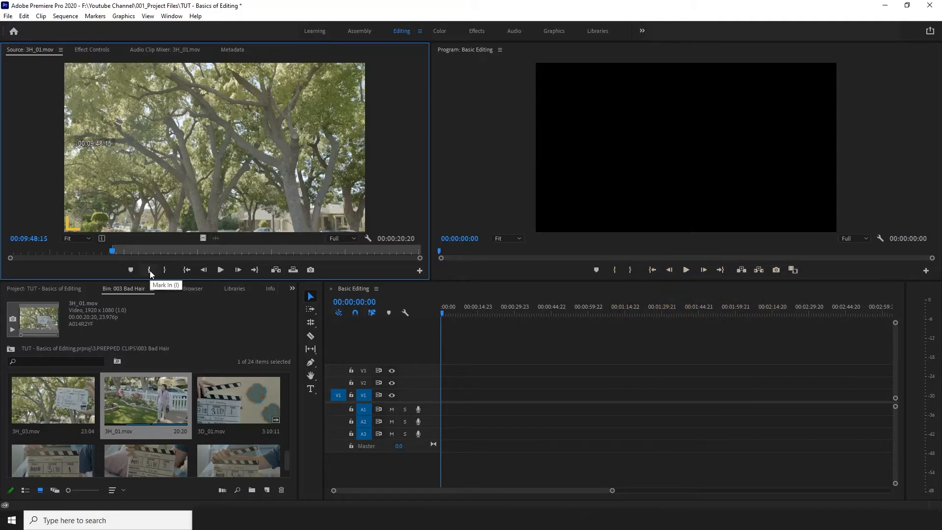
Mark an out point in the source clip 3H_01.mov at 00:10:06:10.
{"action": "left_click_drag", "start_coordinate": [116, 252], "coordinate": [377, 252]}
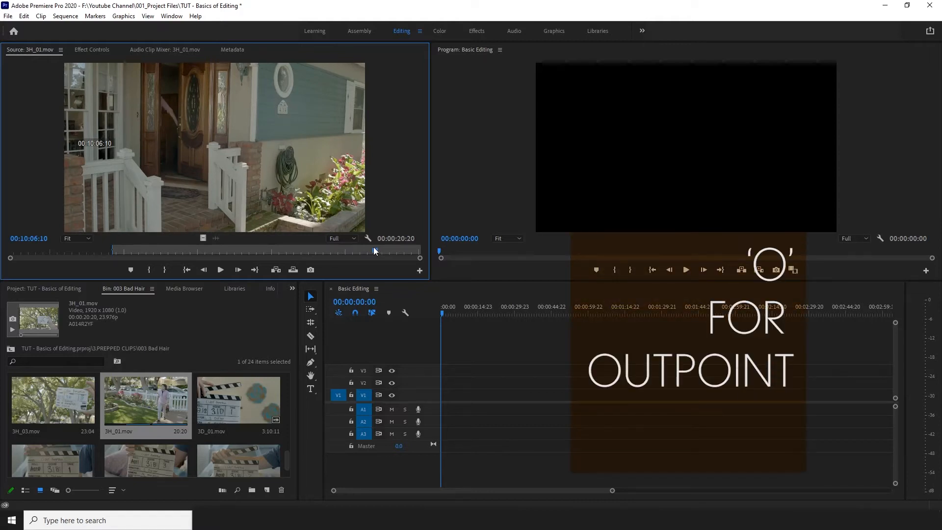
{"action": "key", "text": "o"}
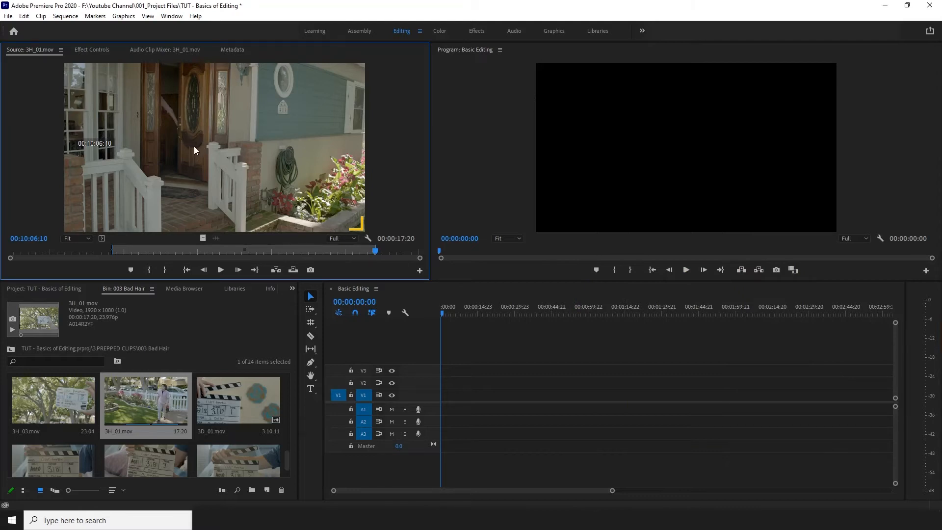
Overwrite the marked section of 3H_01.mov onto track V1 at the start of the Basic Editing sequence.
{"action": "left_click_drag", "start_coordinate": [194, 146], "coordinate": [445, 396]}
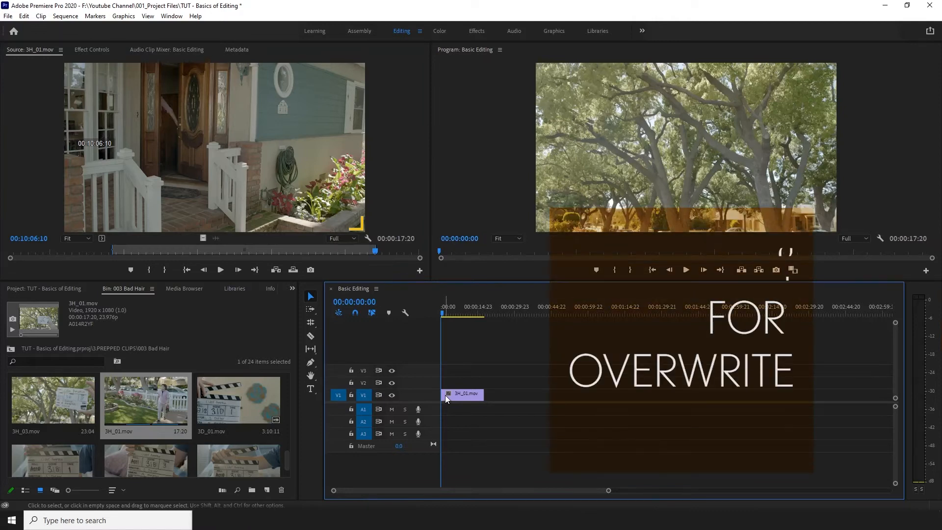
{"action": "key", "text": "ctrl+z"}
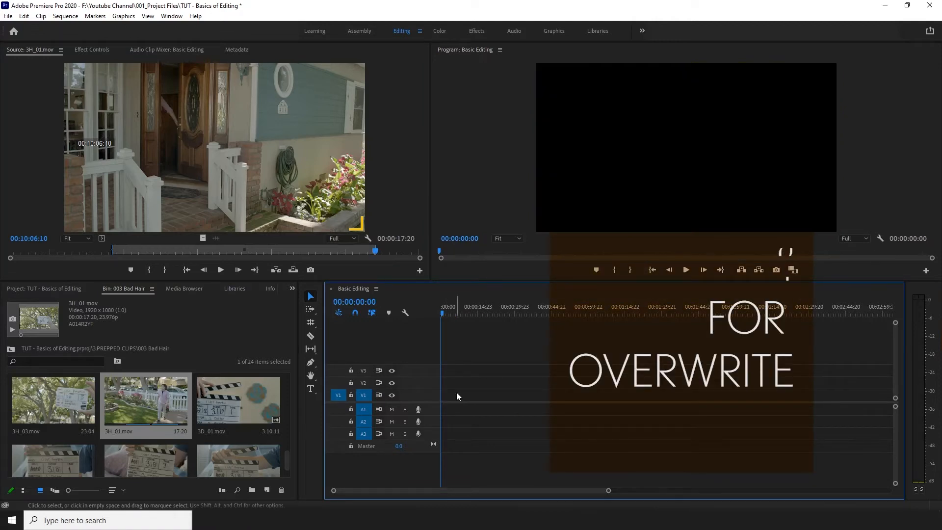
{"action": "left_click", "coordinate": [228, 162]}
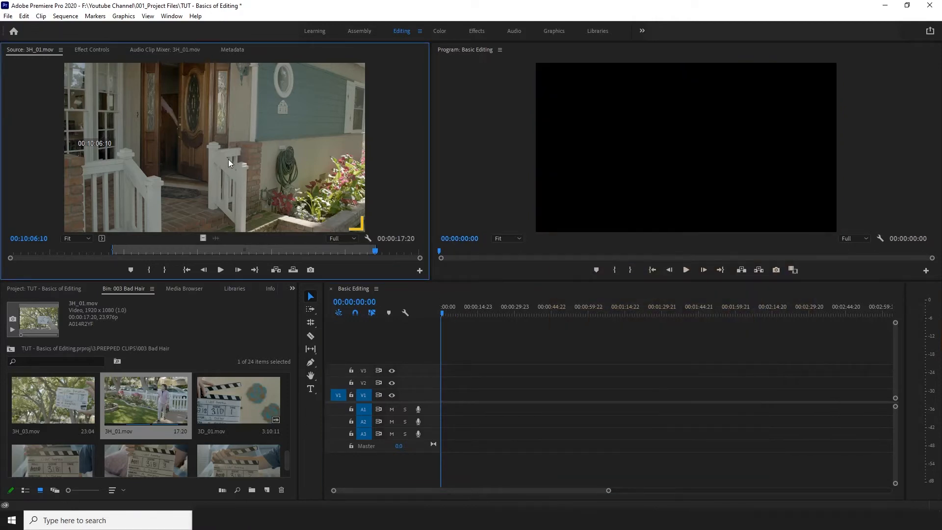
{"action": "key", "text": "period"}
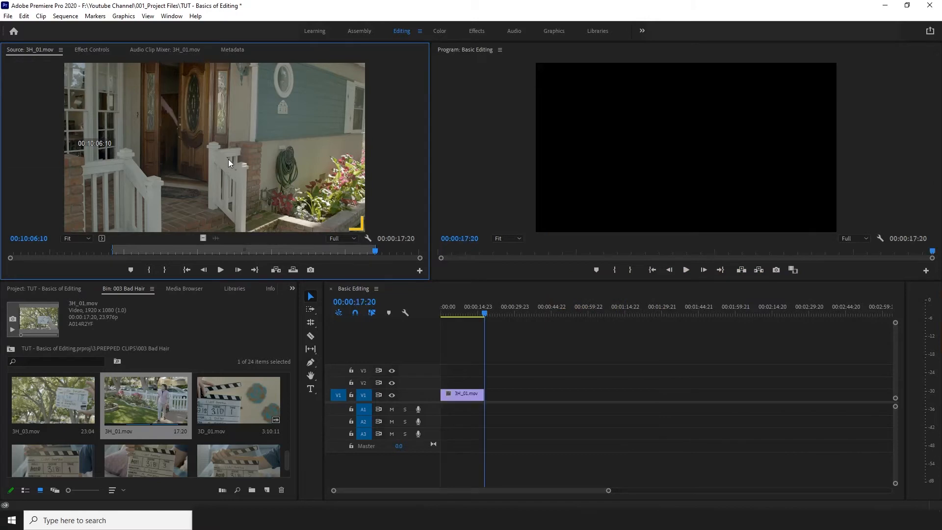
Close the Basic Editing sequence and create a new sequence from the marked section of 3H_01.mov.
{"action": "left_click", "coordinate": [330, 288]}
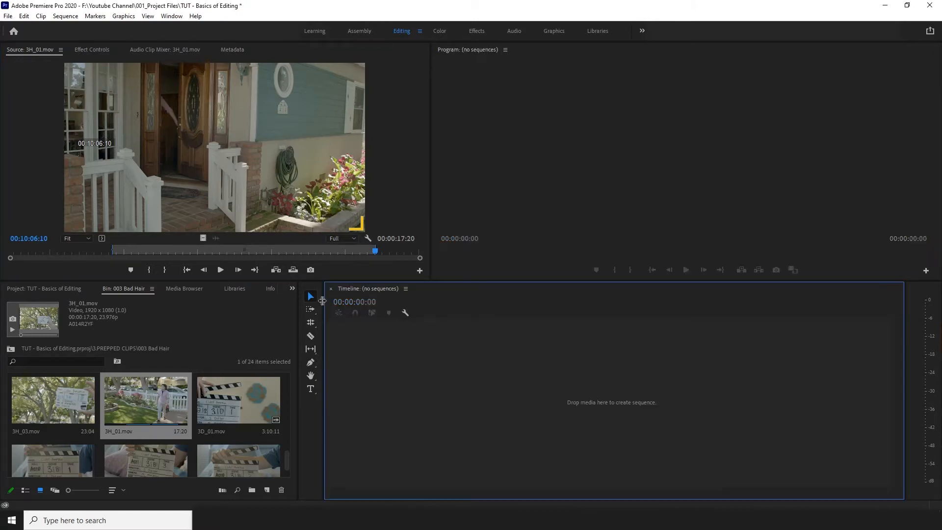
{"action": "left_click_drag", "start_coordinate": [164, 130], "coordinate": [468, 380]}
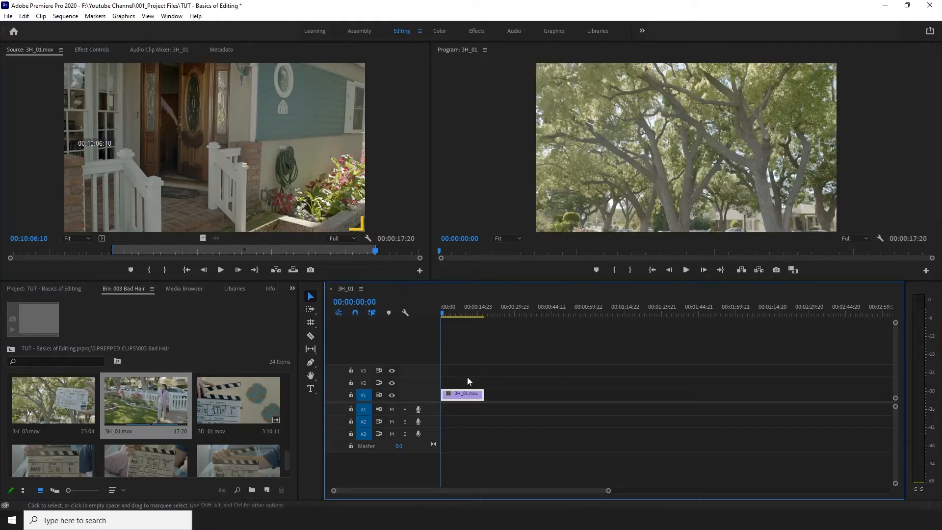
{"action": "right_click", "coordinate": [135, 409]}
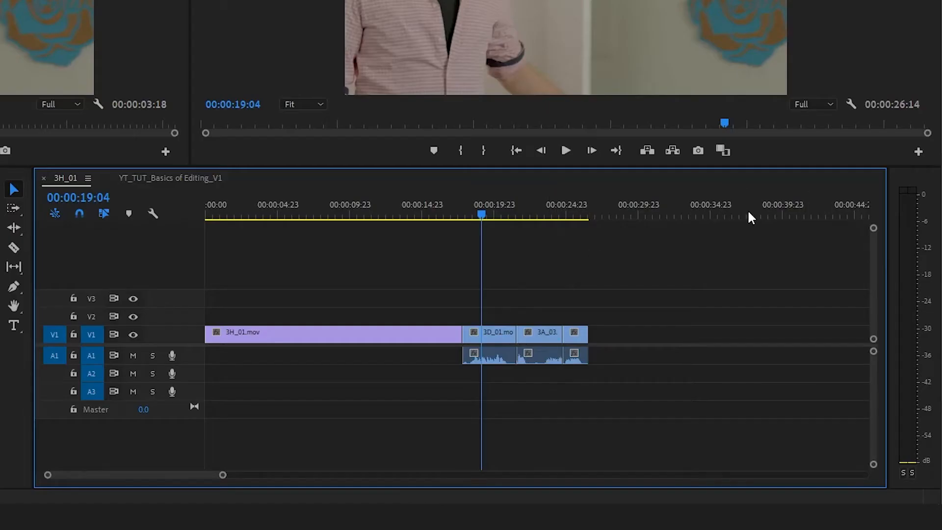
Nudge the short last 3D_01.mov clip later in the timeline, one frame at a time.
{"action": "mouse_move", "coordinate": [542, 343]}
{"action": "left_mouse_down"}
{"action": "mouse_move", "coordinate": [751, 342]}
{"action": "mouse_move", "coordinate": [537, 342]}
{"action": "left_mouse_up"}
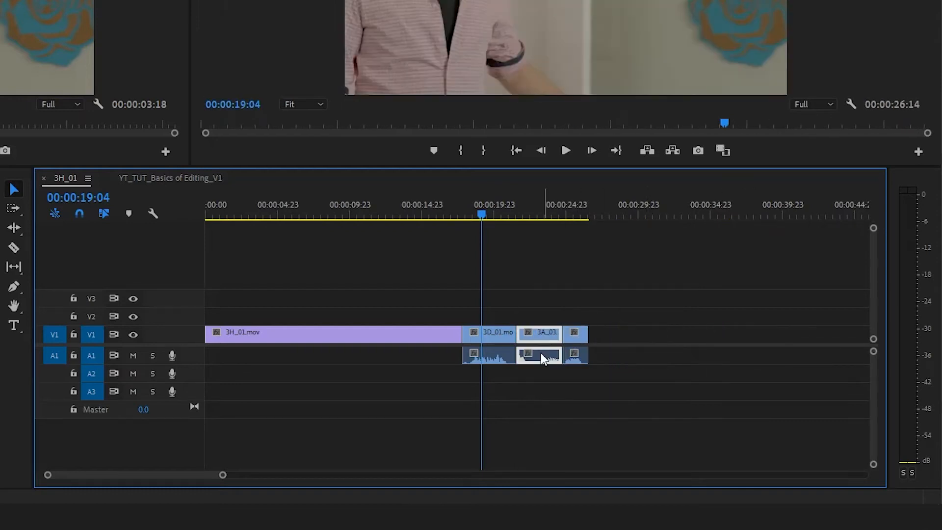
{"action": "left_click", "coordinate": [580, 336]}
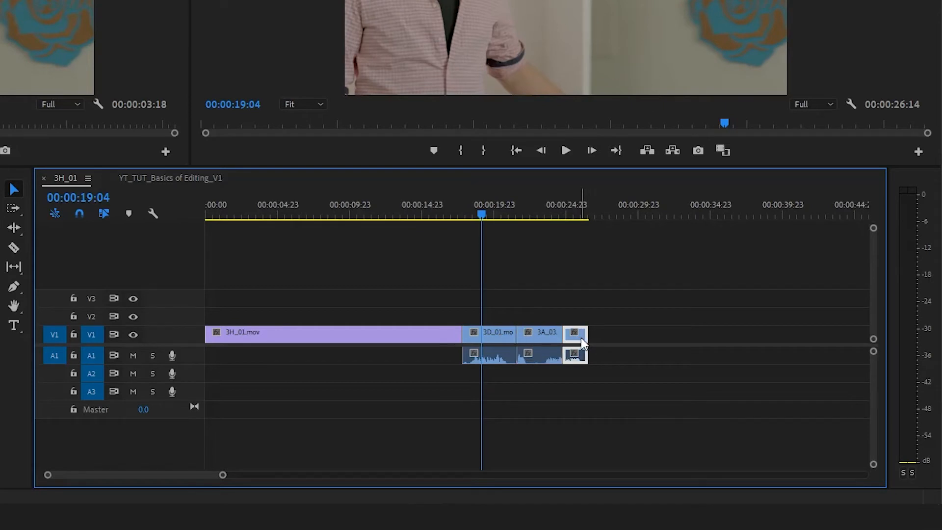
{"action": "key", "text": "alt+Right"}
{"action": "key", "text": "alt+Right"}
{"action": "key", "text": "alt+Right"}
{"action": "key", "text": "alt+Right"}
{"action": "key", "text": "alt+Right"}
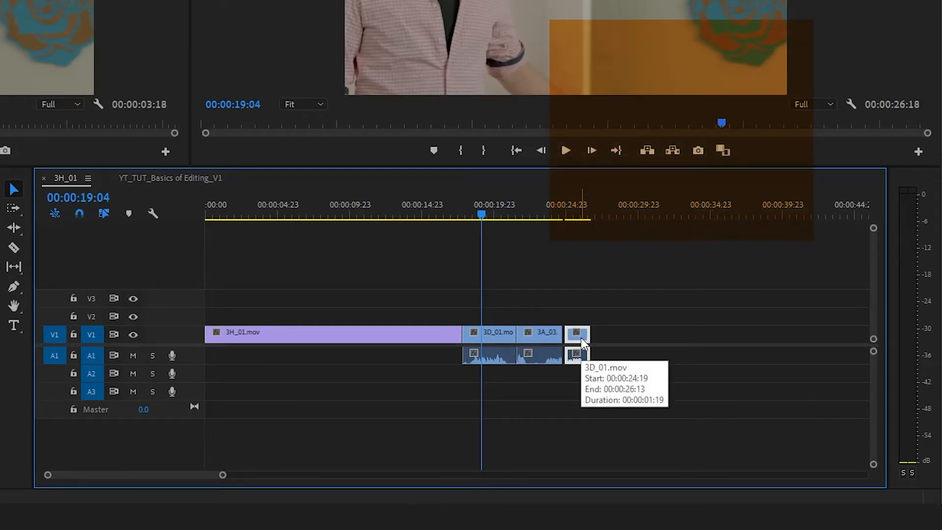
{"action": "key", "text": "alt+Right"}
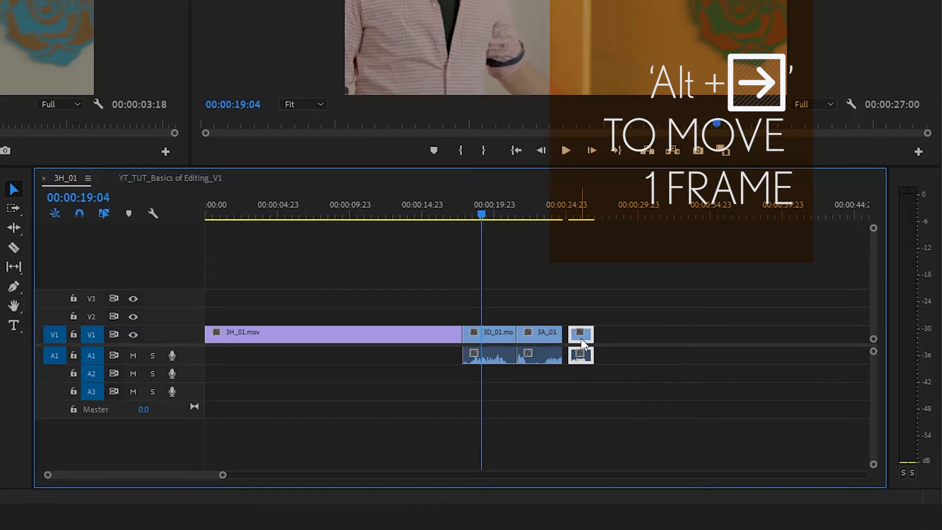
{"action": "key", "text": "alt+Right"}
{"action": "key", "text": "alt+Right"}
{"action": "key", "text": "alt+Right"}
{"action": "key", "text": "alt+Right"}
{"action": "key", "text": "alt+Right"}
{"action": "key", "text": "alt+Right"}
{"action": "key", "text": "alt+Right"}
{"action": "key", "text": "alt+Right"}
{"action": "key", "text": "alt+Right"}
{"action": "key", "text": "alt+Right"}
{"action": "key", "text": "alt+Right"}
{"action": "key", "text": "alt+Right"}
{"action": "key", "text": "alt+Right"}
{"action": "key", "text": "alt+Right"}
{"action": "key", "text": "alt+Right"}
{"action": "key", "text": "alt+Right"}
{"action": "key", "text": "alt+Right"}
{"action": "key", "text": "alt+Right"}
{"action": "key", "text": "alt+Right"}
{"action": "key", "text": "alt+Right"}
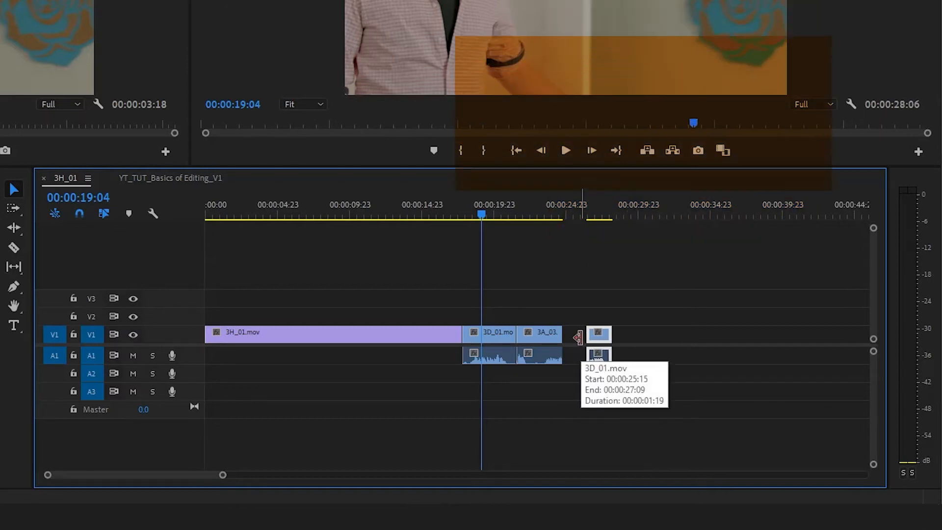
Nudge the last clip later in multi-frame increments, and bring it back against the end of 3A_03.mov.
{"action": "key", "text": "alt+shift+Right"}
{"action": "key", "text": "alt+shift+Right"}
{"action": "key", "text": "alt+shift+Right"}
{"action": "key", "text": "alt+shift+Right"}
{"action": "key", "text": "alt+shift+Right"}
{"action": "key", "text": "alt+shift+Left"}
{"action": "key", "text": "alt+shift+Left"}
{"action": "key", "text": "alt+shift+Left"}
{"action": "key", "text": "alt+shift+Left"}
{"action": "key", "text": "alt+shift+Left"}
{"action": "key", "text": "alt+shift+Left"}
{"action": "key", "text": "alt+shift+Left"}
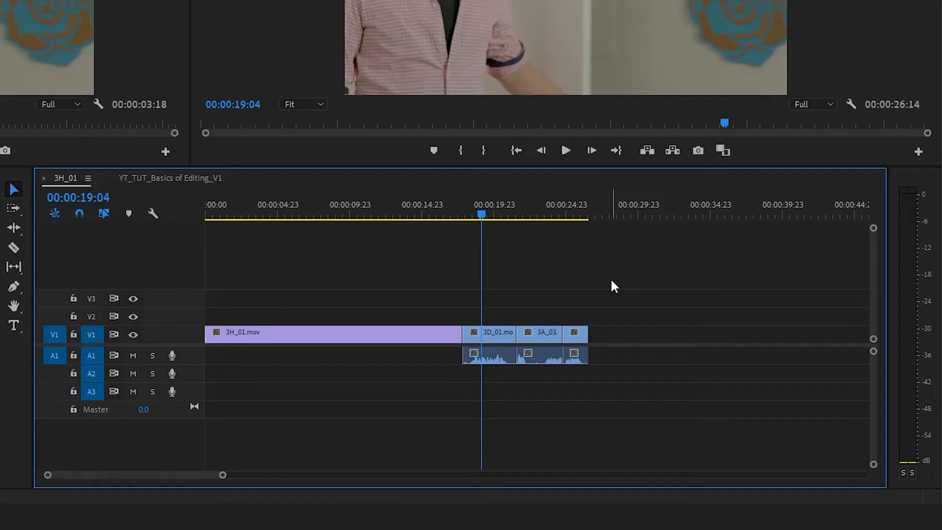
Swap the clips following 3H_01.mov without gaps into the order longer 3D_01.mov, shorter 3D_01.mov, 3A_03.mov.
{"action": "left_click", "coordinate": [547, 334]}
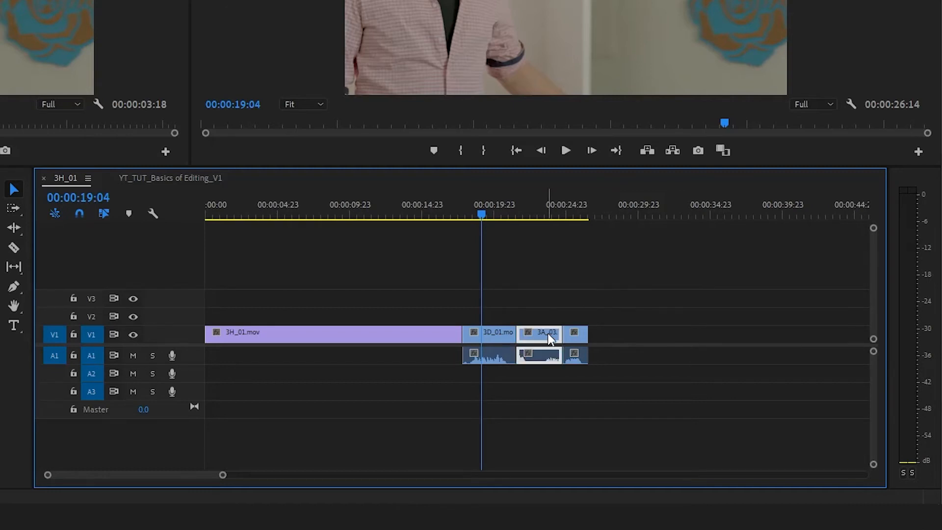
{"action": "left_click_drag", "start_coordinate": [548, 333], "coordinate": [494, 339]}
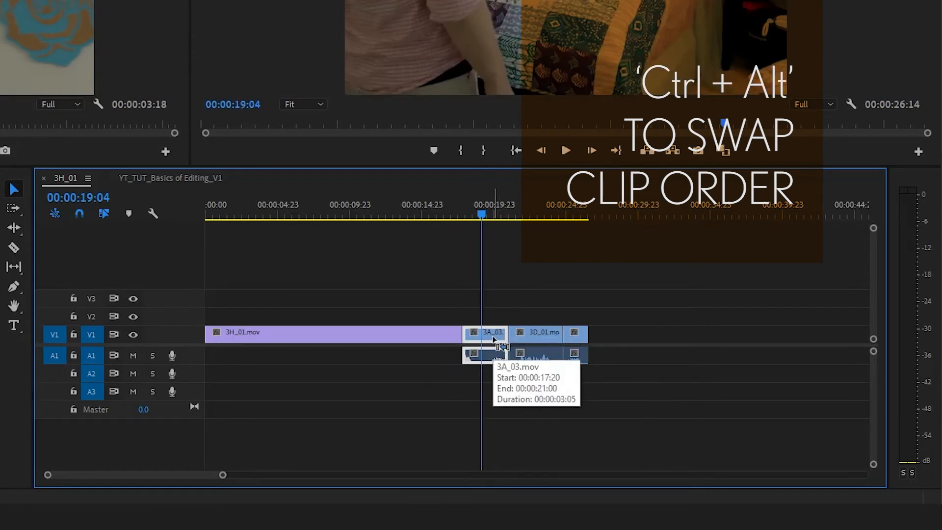
{"action": "left_click", "coordinate": [579, 339]}
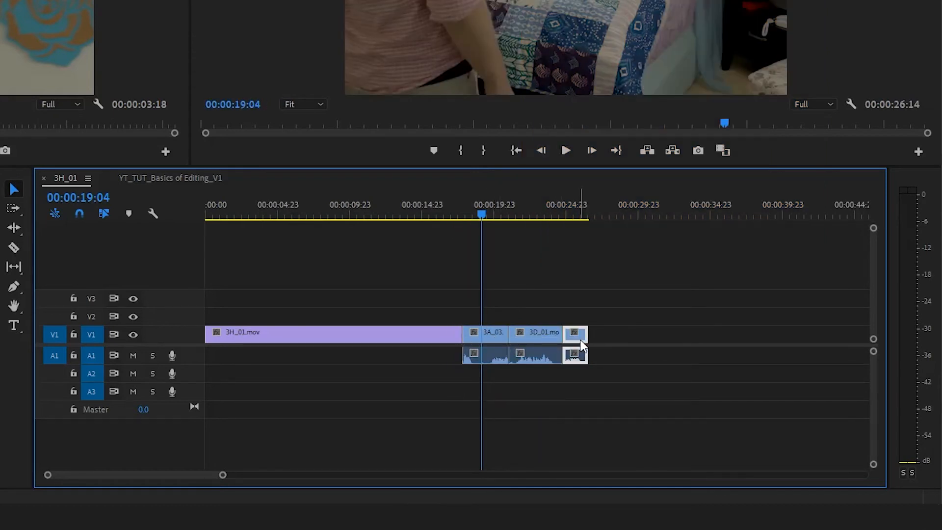
{"action": "left_click_drag", "start_coordinate": [576, 340], "coordinate": [479, 334]}
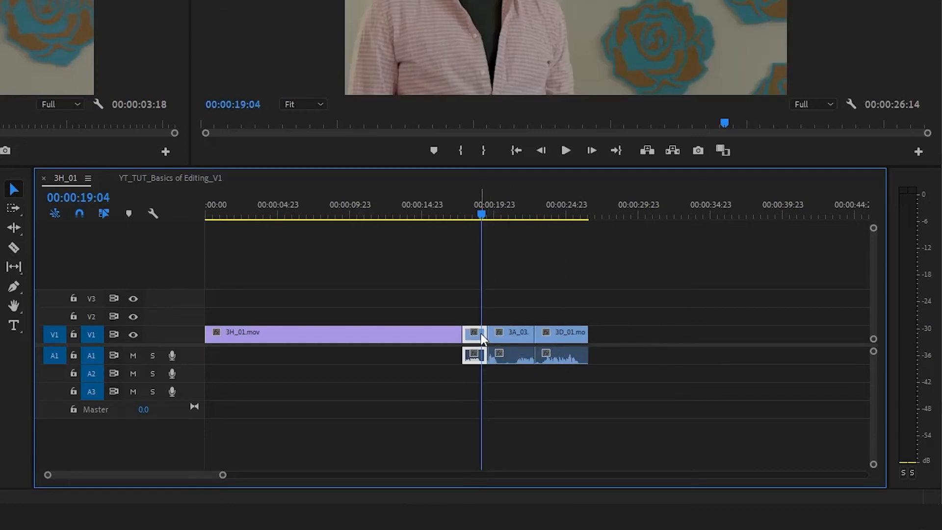
{"action": "left_click", "coordinate": [582, 276]}
{"action": "left_click_drag", "start_coordinate": [572, 334], "coordinate": [503, 339]}
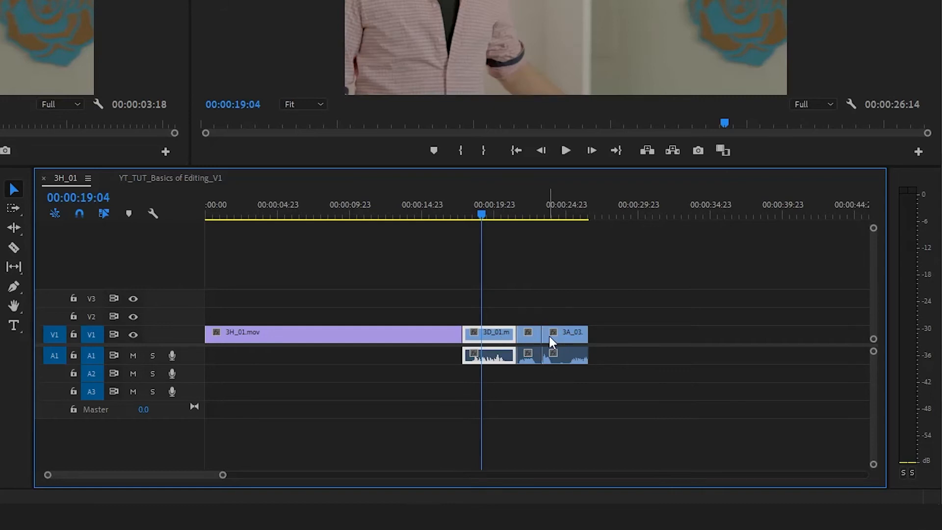
Insert the shorter 3D_01.mov clip directly after 3H_01.mov, and insert the longer 3D_01.mov clip ahead of it.
{"action": "left_click_drag", "start_coordinate": [534, 344], "coordinate": [484, 345]}
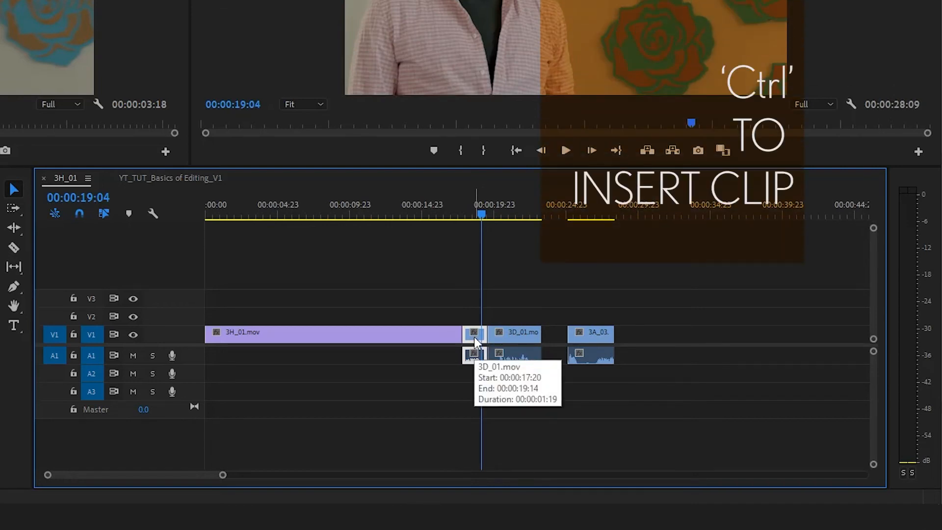
{"action": "left_click_drag", "start_coordinate": [525, 337], "coordinate": [501, 339]}
{"action": "left_click", "coordinate": [528, 269]}
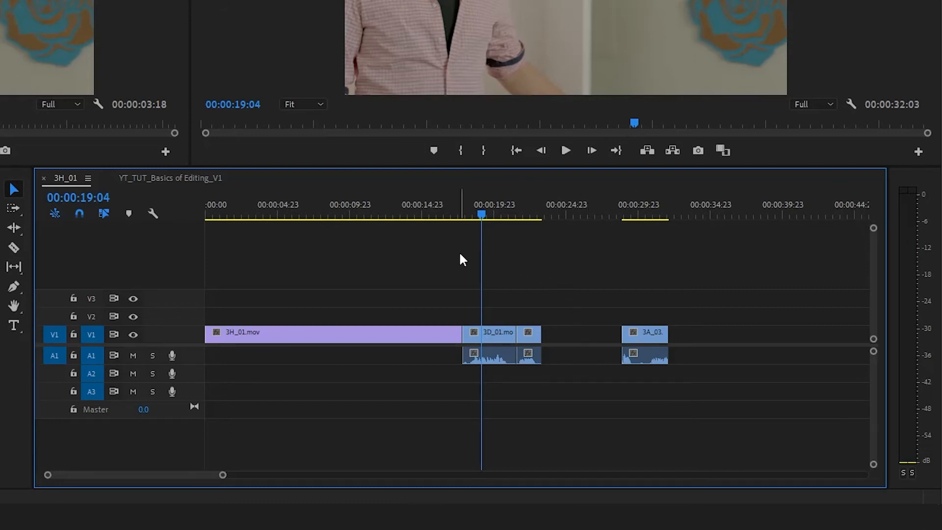
Ripple-trim the longer 3D_01.mov clip's end to about 21 seconds on the timeline and extend the start of 3A_03.mov by about 2.5 seconds.
{"action": "left_click", "coordinate": [11, 231]}
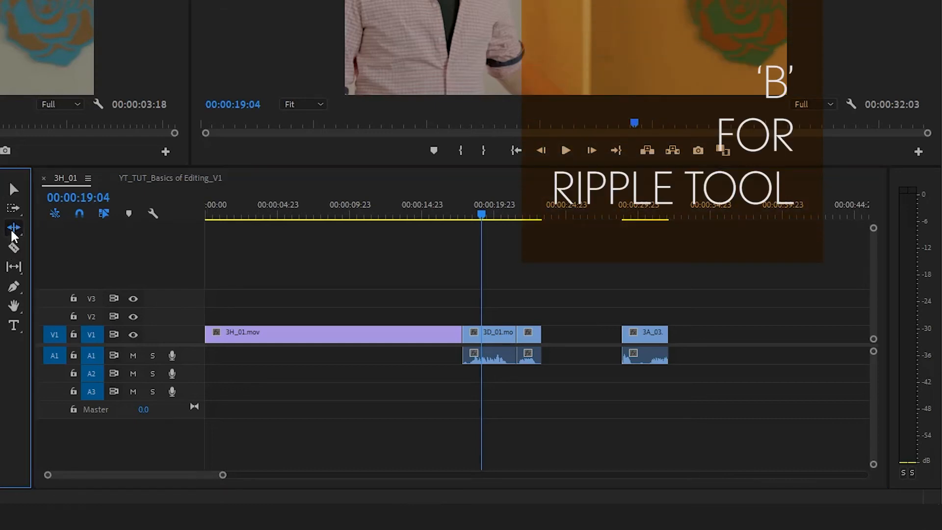
{"action": "left_click", "coordinate": [12, 232]}
{"action": "left_click", "coordinate": [75, 223]}
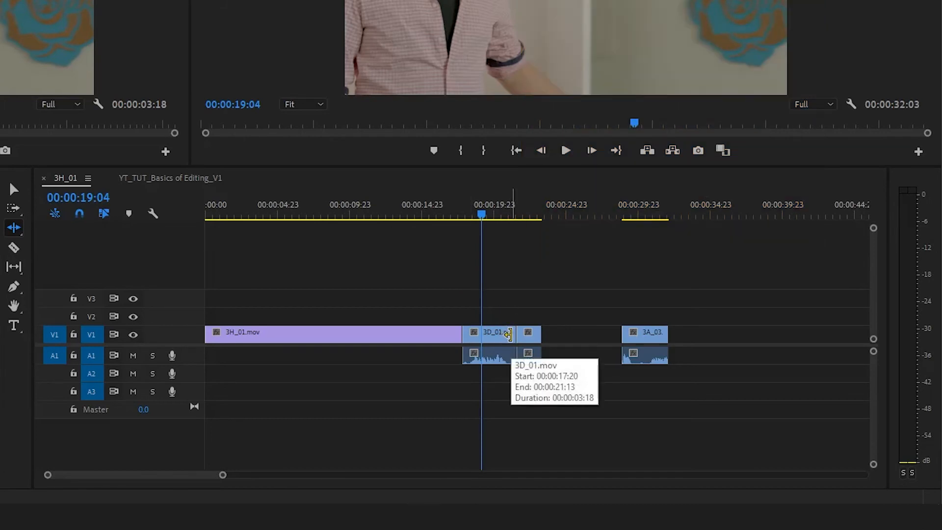
{"action": "left_click_drag", "start_coordinate": [508, 334], "coordinate": [582, 338]}
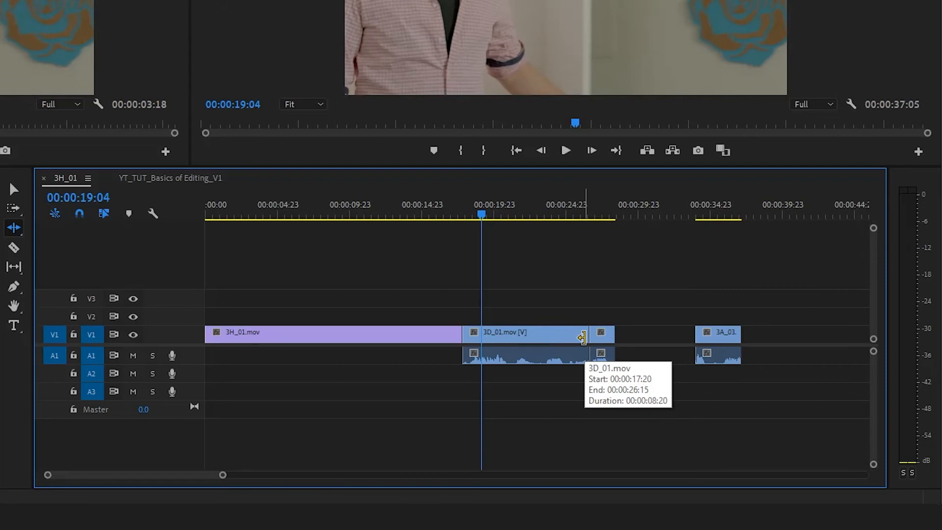
{"action": "left_click_drag", "start_coordinate": [582, 338], "coordinate": [504, 336]}
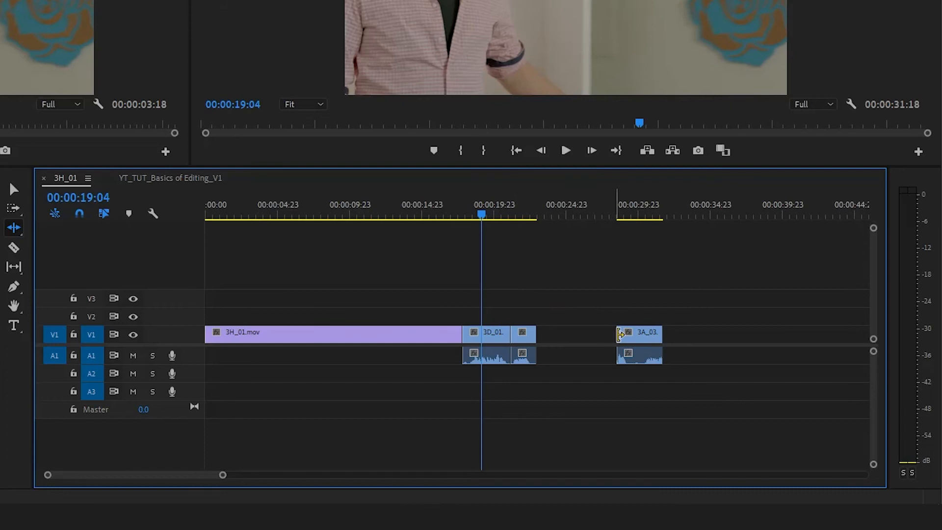
{"action": "left_click_drag", "start_coordinate": [619, 335], "coordinate": [579, 332]}
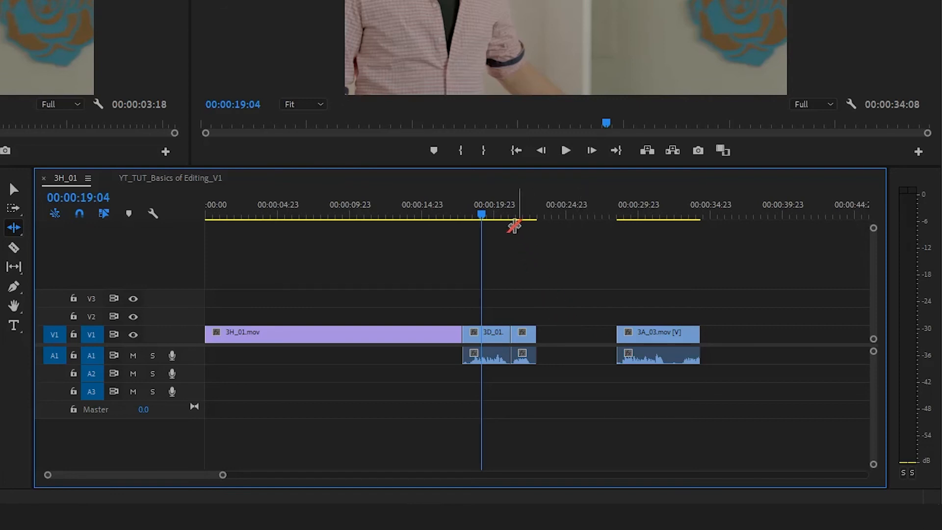
Mark the gap before 3A_03.mov with an in point at 00:00:23:00 and an out point at 00:00:28:16.
{"action": "left_click", "coordinate": [520, 215]}
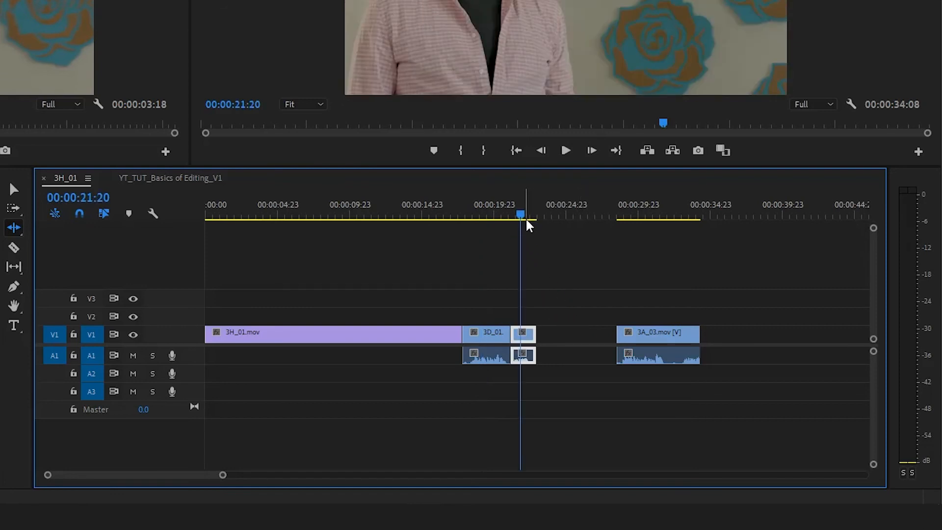
{"action": "key", "text": "Down"}
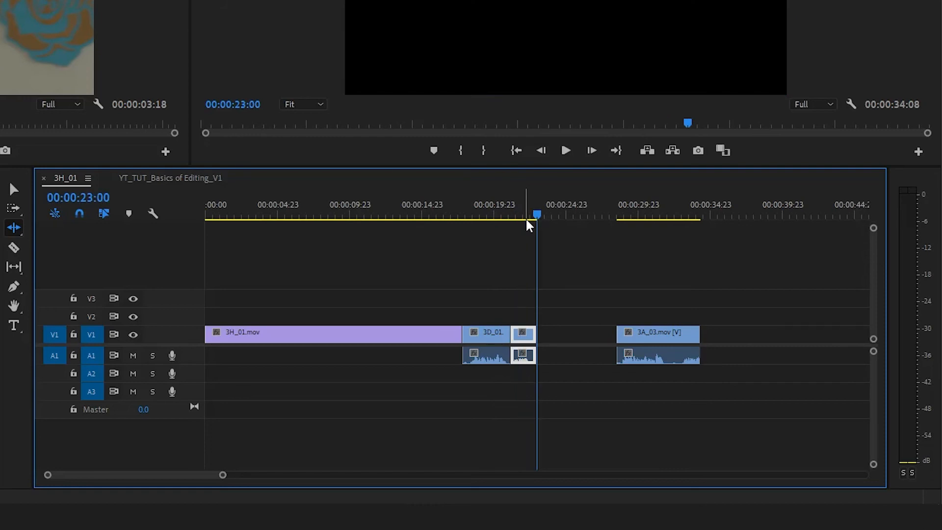
{"action": "key", "text": "i"}
{"action": "left_click", "coordinate": [614, 214]}
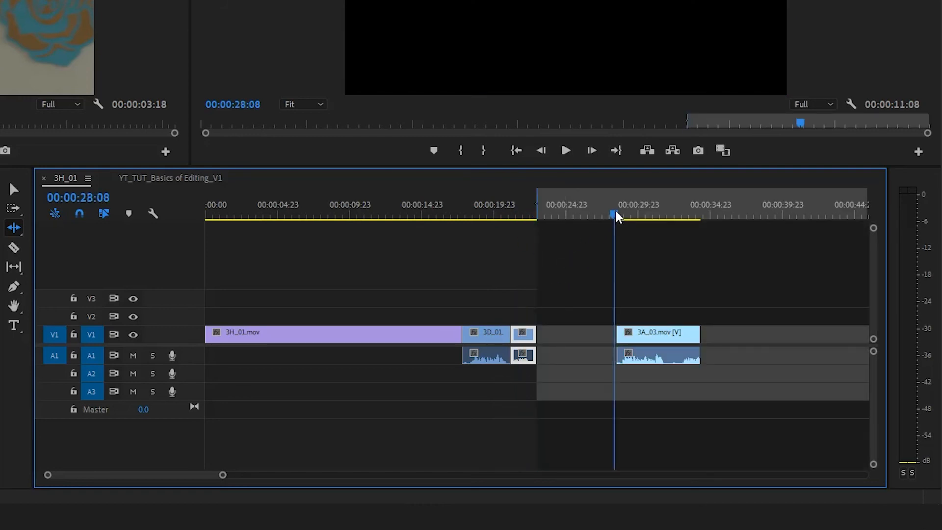
{"action": "left_click_drag", "start_coordinate": [615, 214], "coordinate": [620, 214]}
{"action": "key", "text": "o"}
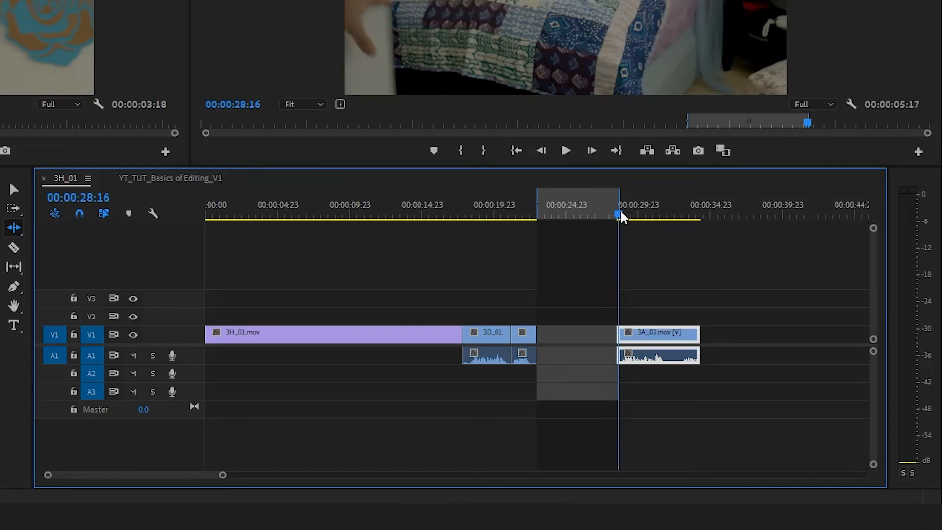
Extract the marked range to close the gap, clear the clip selection and return to the Selection tool.
{"action": "left_click", "coordinate": [673, 151]}
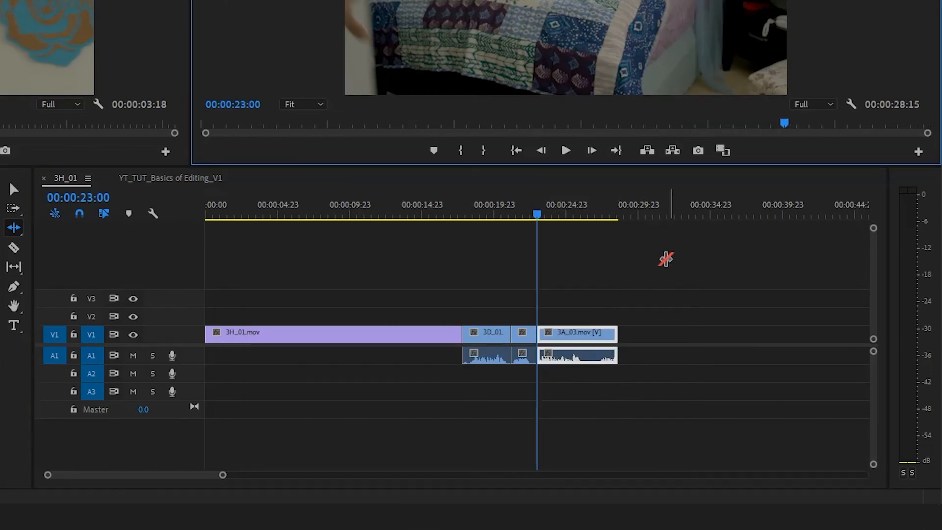
{"action": "left_click", "coordinate": [665, 258]}
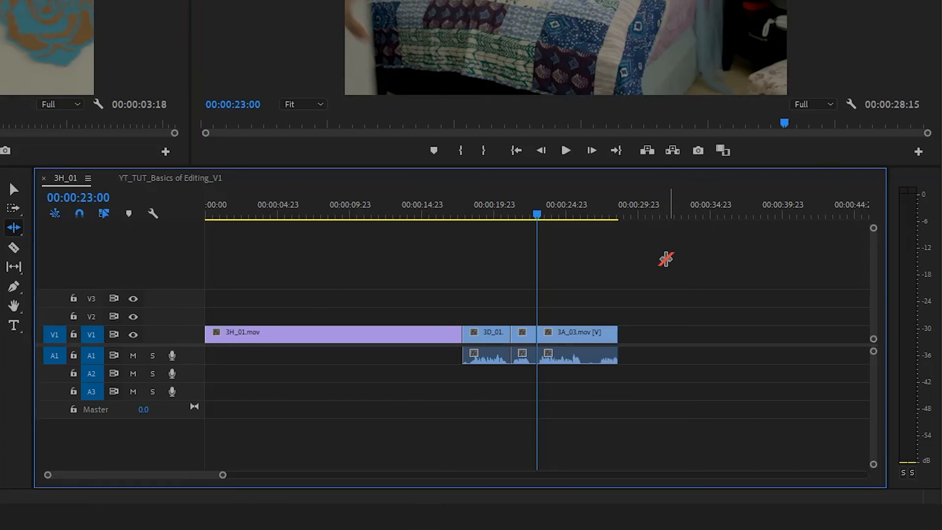
{"action": "key", "text": "v"}
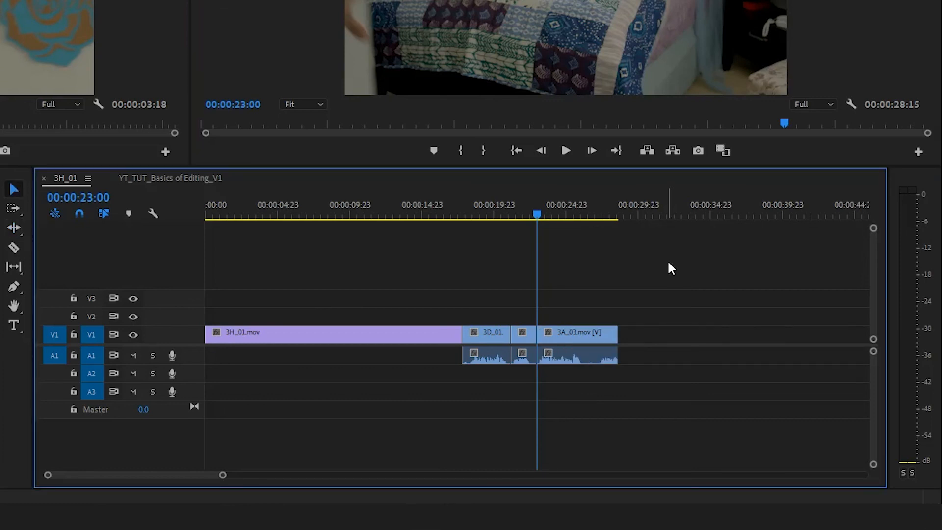